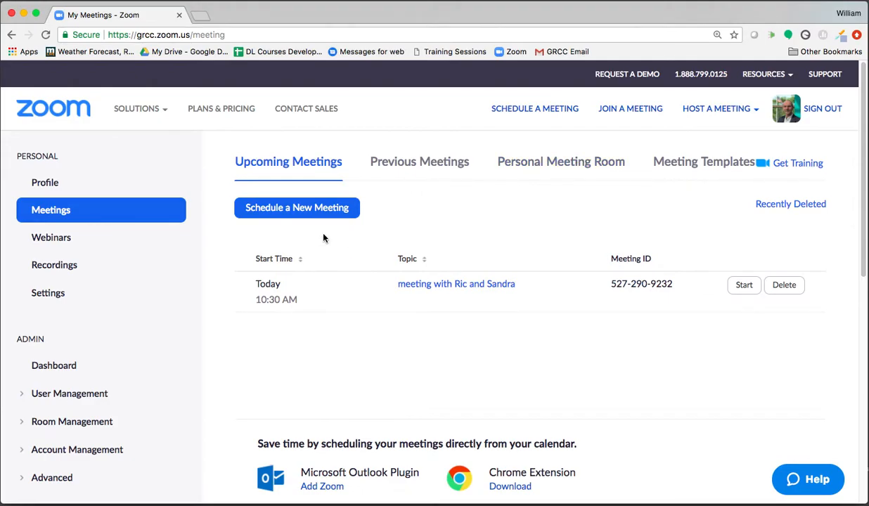
# - Open today's 10:30 AM meeting from the upcoming meetings and review its details and meeting options
pyautogui.click(447, 285)
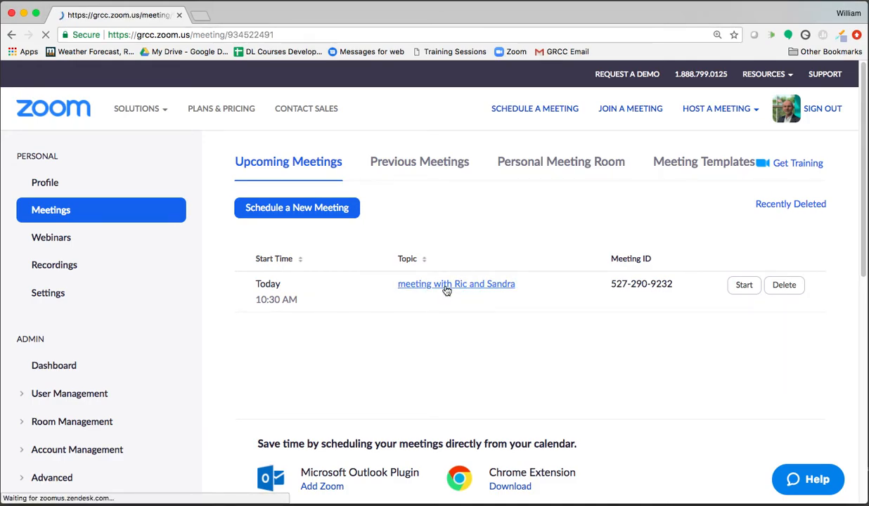
pyautogui.scroll(-5, 532, 358)
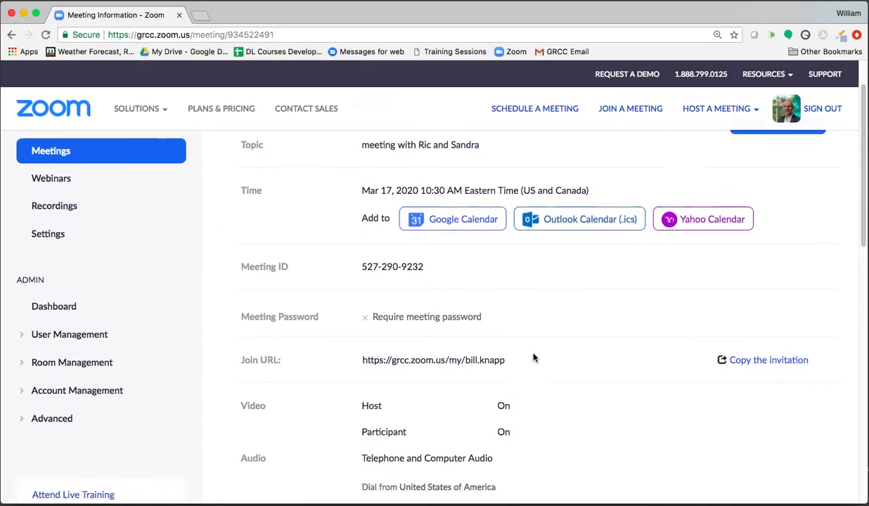
pyautogui.scroll(-2, 533, 358)
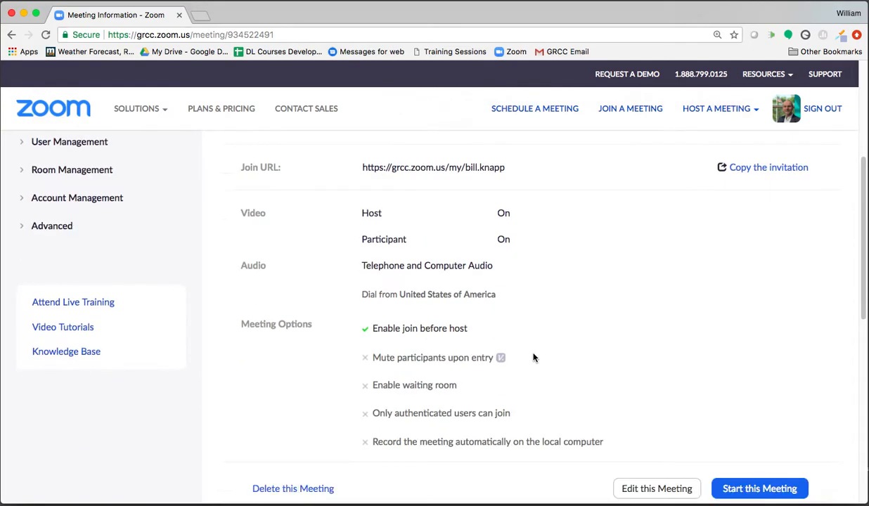
pyautogui.scroll(-1, 563, 373)
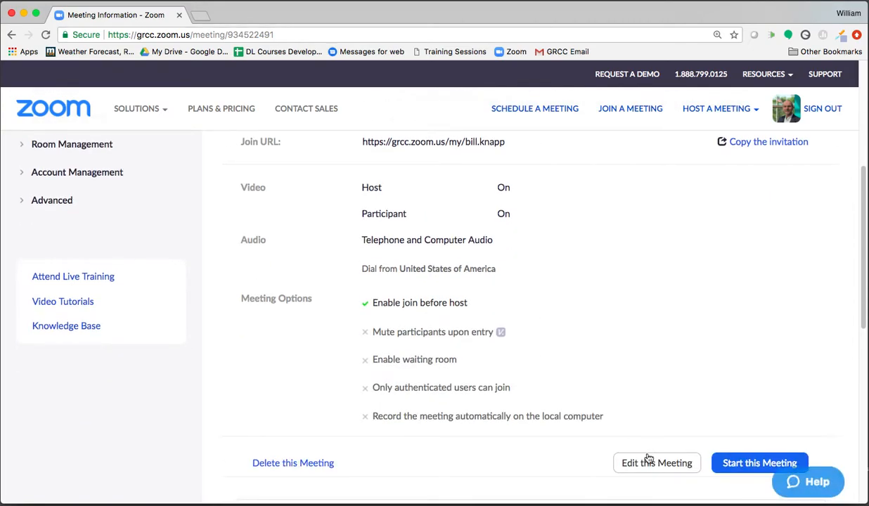
pyautogui.scroll(8, 636, 364)
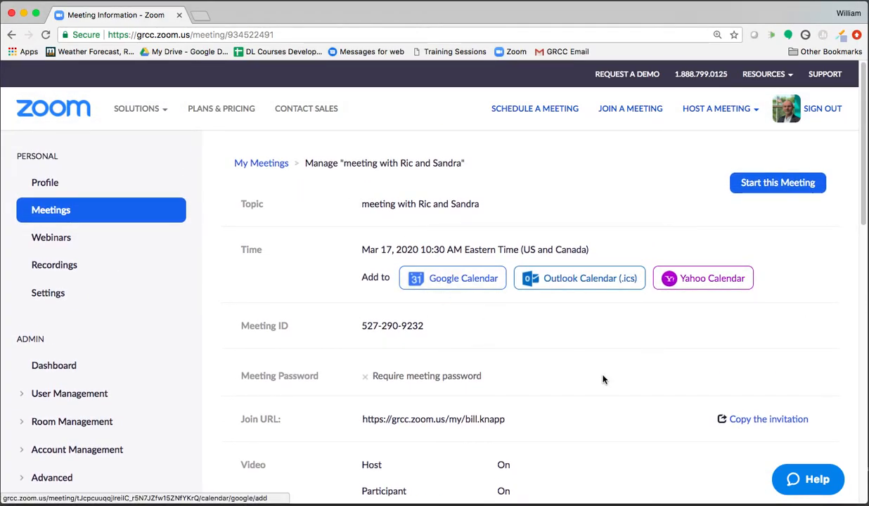
# - Open the meeting's invitation, read through its text, copy it to the clipboard and close it
pyautogui.scroll(-4, 604, 379)
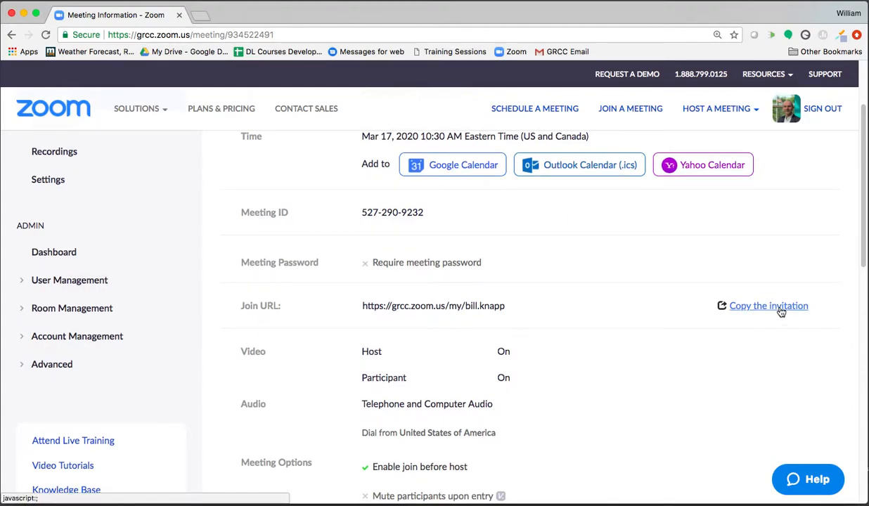
pyautogui.click(780, 311)
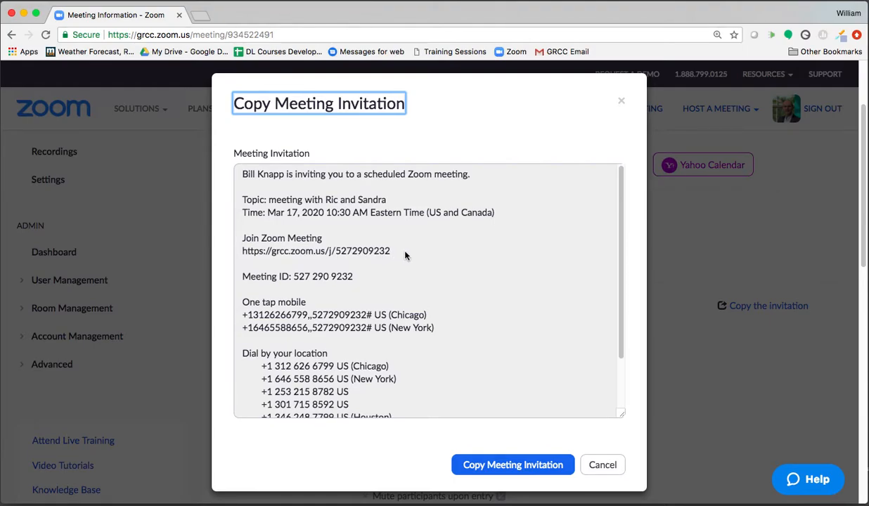
pyautogui.scroll(-5, 502, 293)
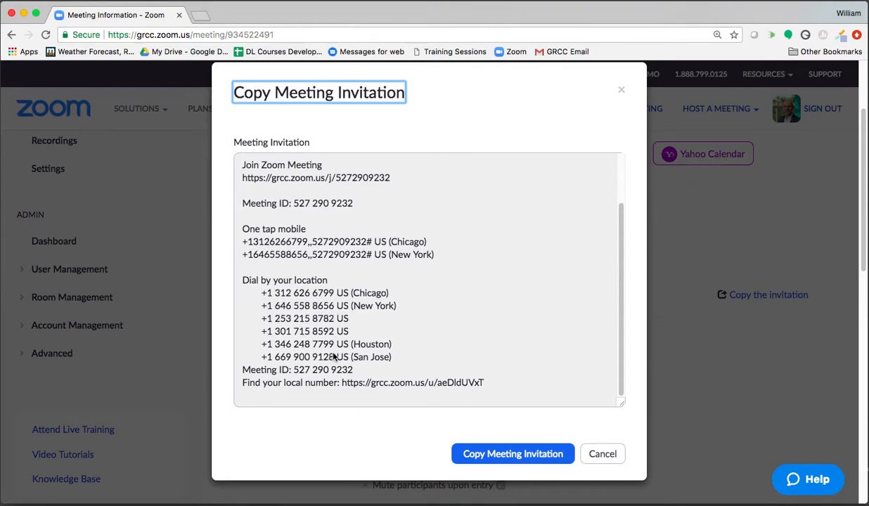
pyautogui.scroll(2, 487, 258)
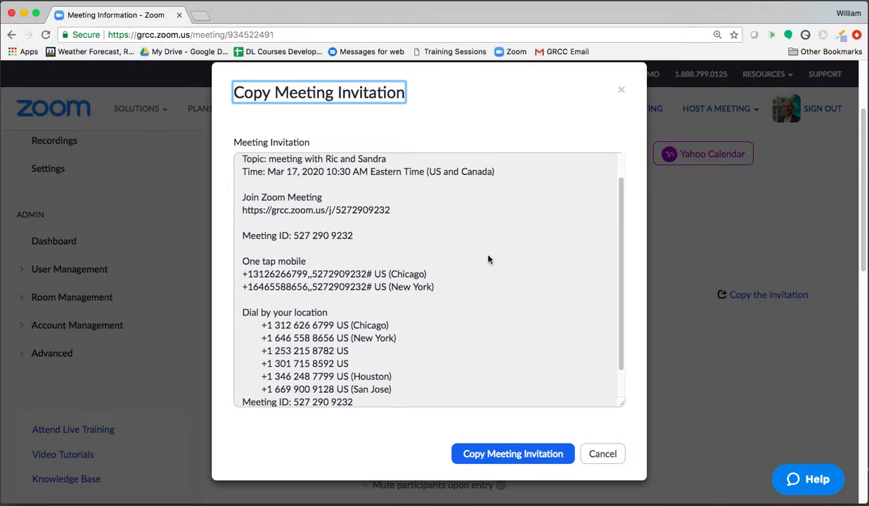
pyautogui.click(496, 454)
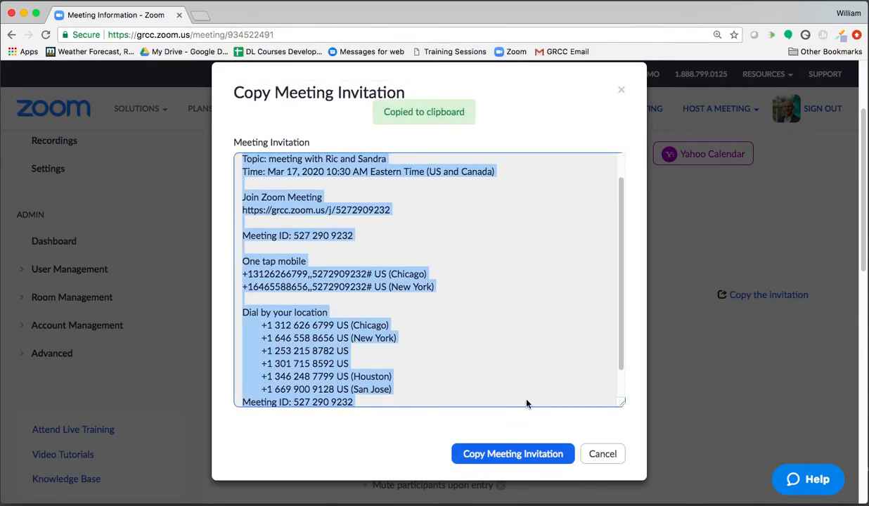
pyautogui.click(604, 455)
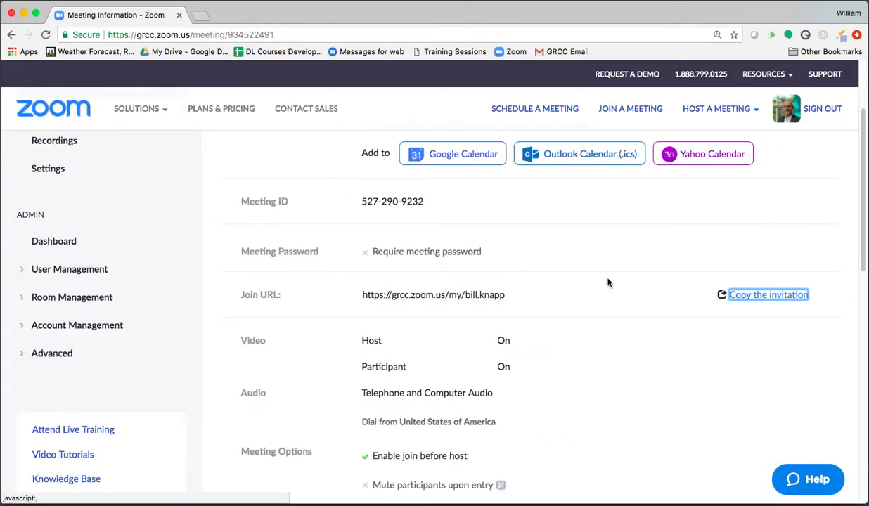
# - Return to the upcoming meetings list and start scheduling a new meeting
pyautogui.scroll(4, 576, 273)
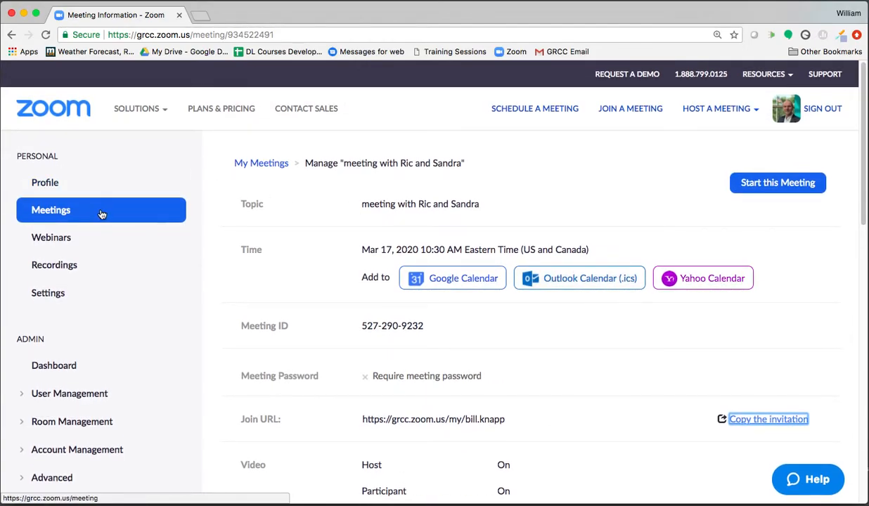
pyautogui.scroll(-10, 547, 395)
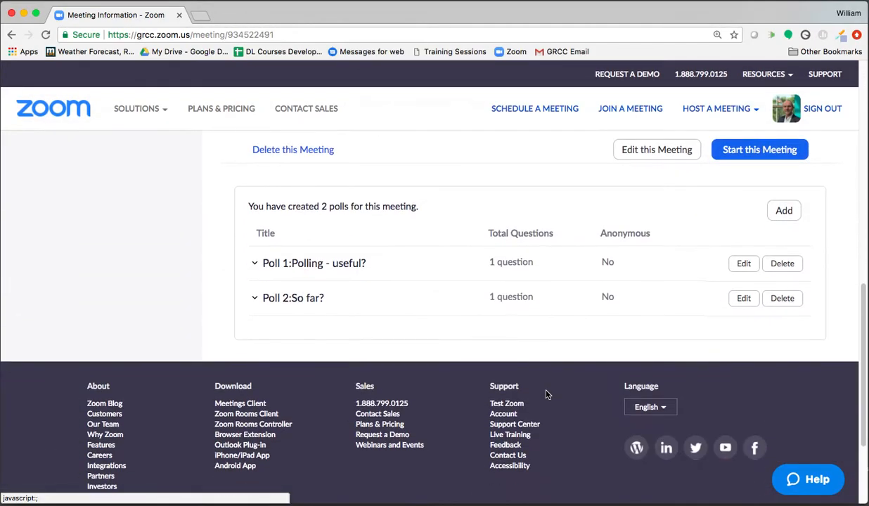
pyautogui.scroll(10, 547, 395)
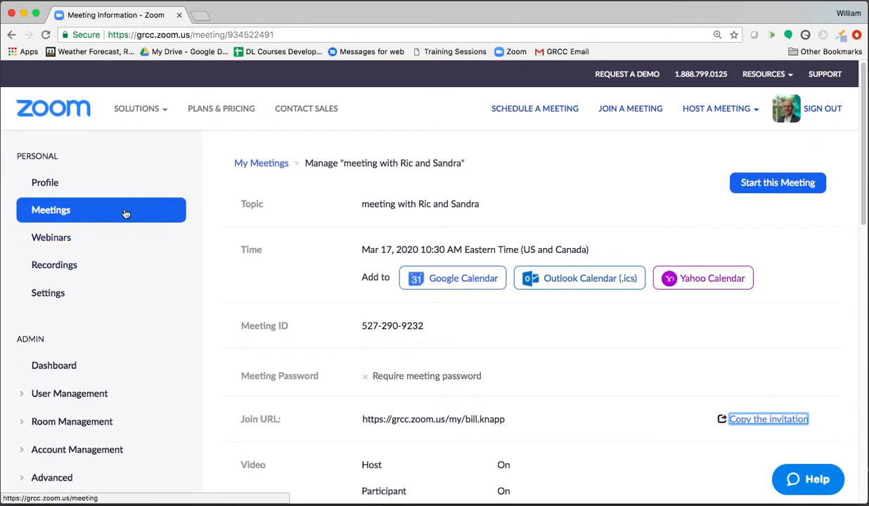
pyautogui.click(125, 214)
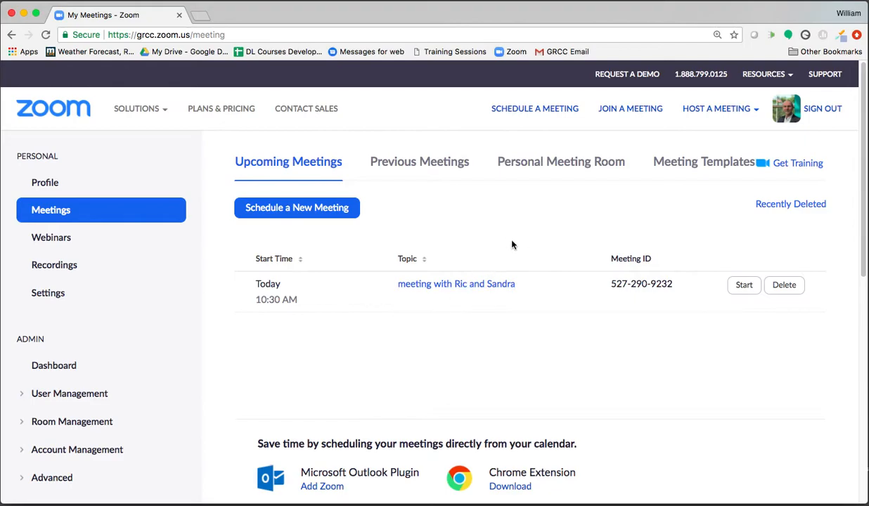
pyautogui.click(321, 212)
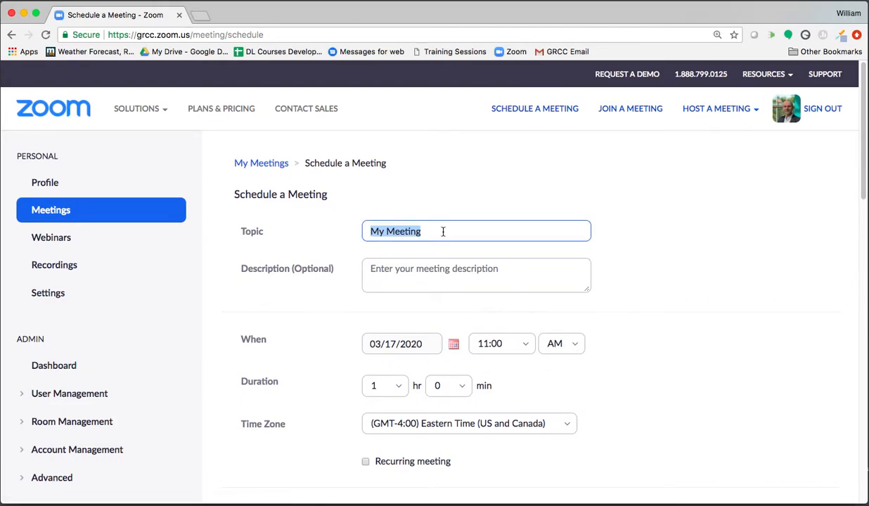
# - Make the new meeting a recurring meeting with weekly recurrence
pyautogui.scroll(-1, 678, 269)
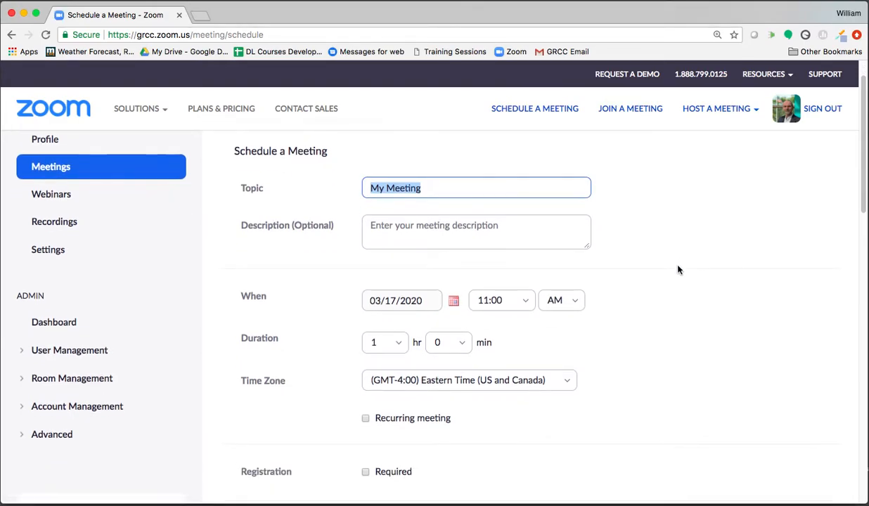
pyautogui.scroll(-3, 585, 308)
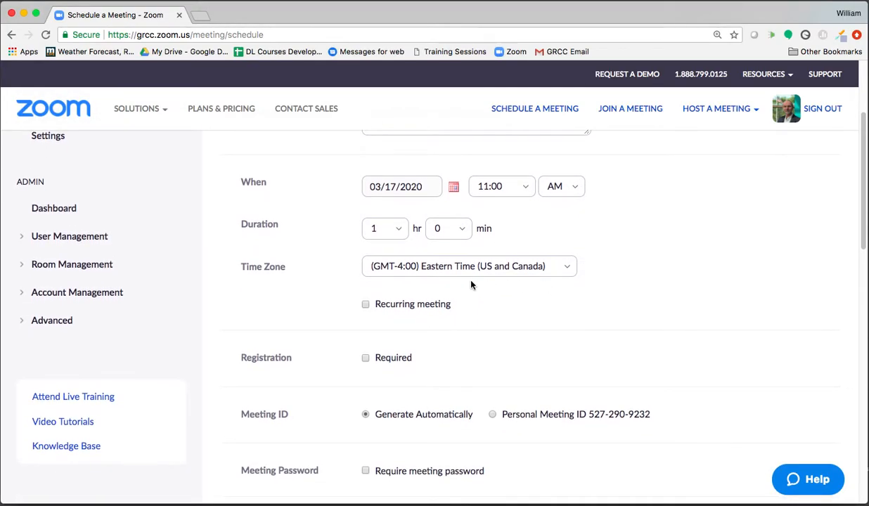
pyautogui.click(366, 305)
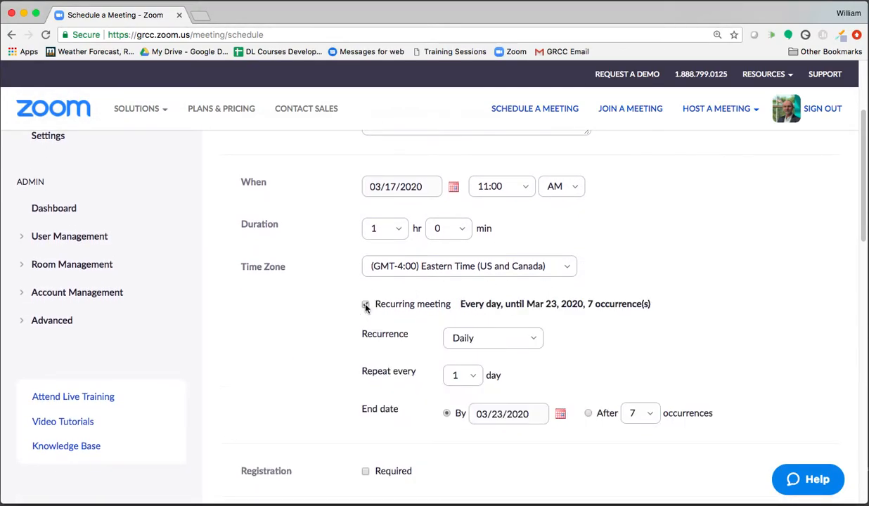
pyautogui.click(535, 341)
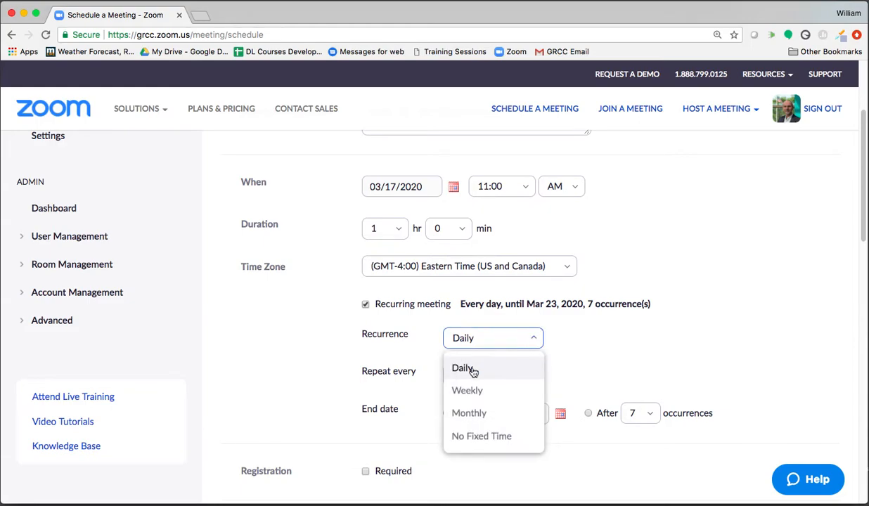
pyautogui.click(485, 389)
pyautogui.scroll(-2, 606, 241)
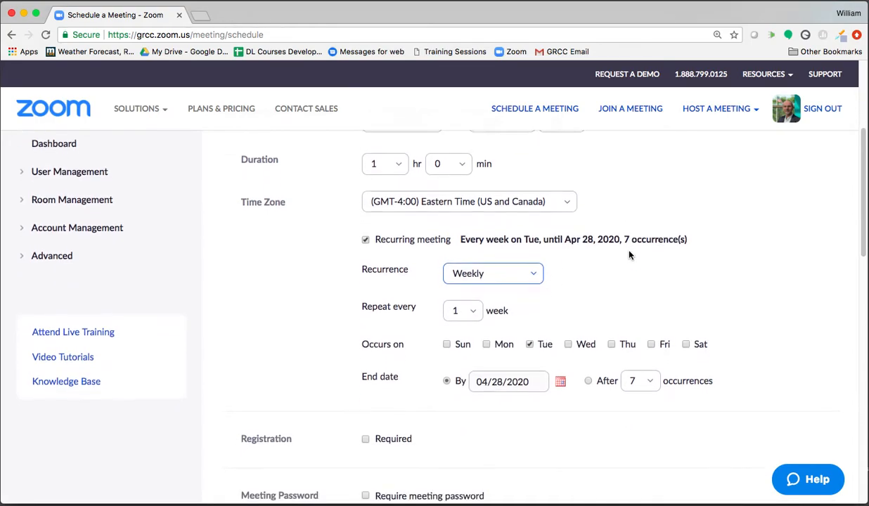
# - Set the weekly meeting to occur on Monday and Wednesday instead of Tuesday, ending after 7 occurrences
pyautogui.click(486, 344)
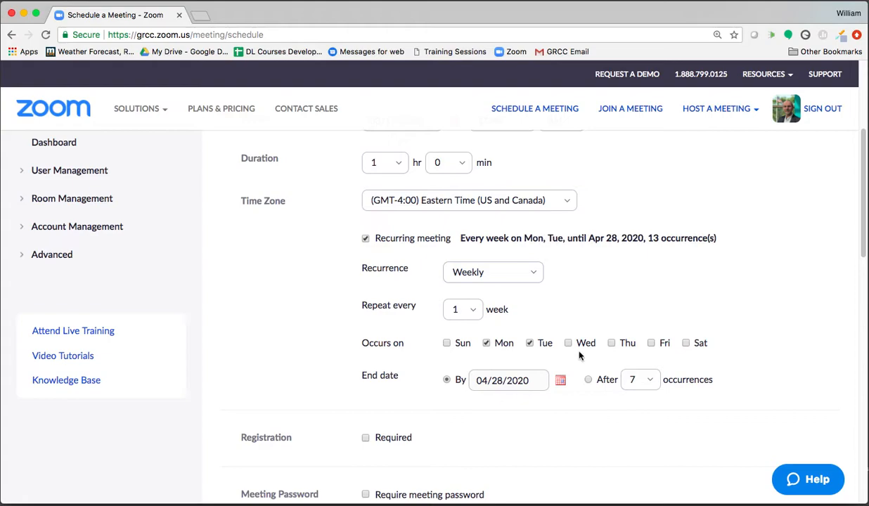
pyautogui.click(530, 344)
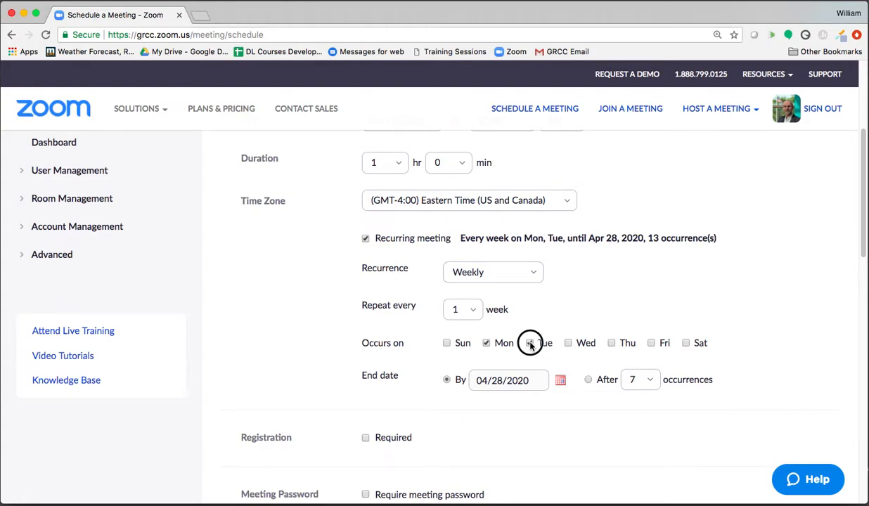
pyautogui.click(569, 344)
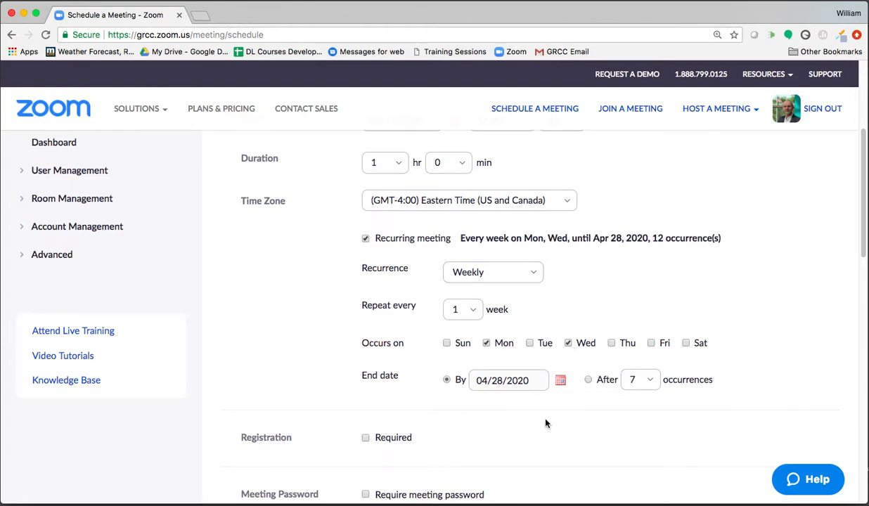
pyautogui.scroll(-1, 527, 437)
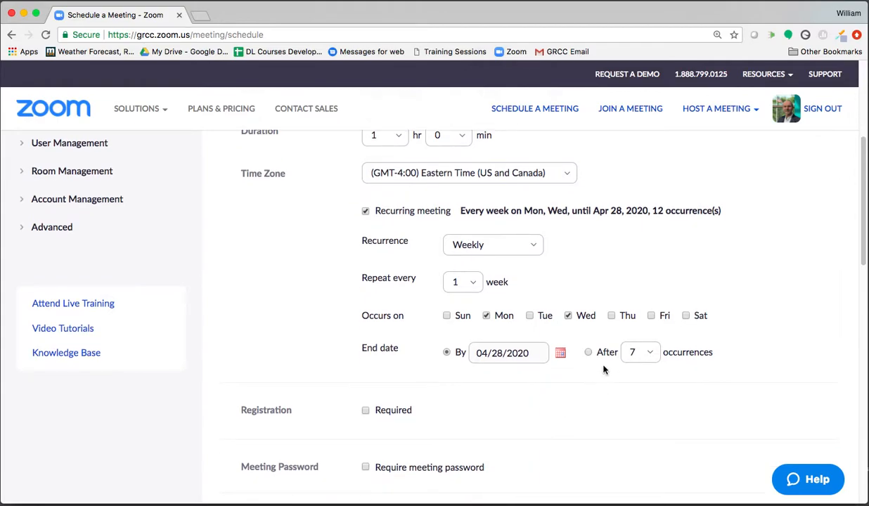
pyautogui.click(588, 352)
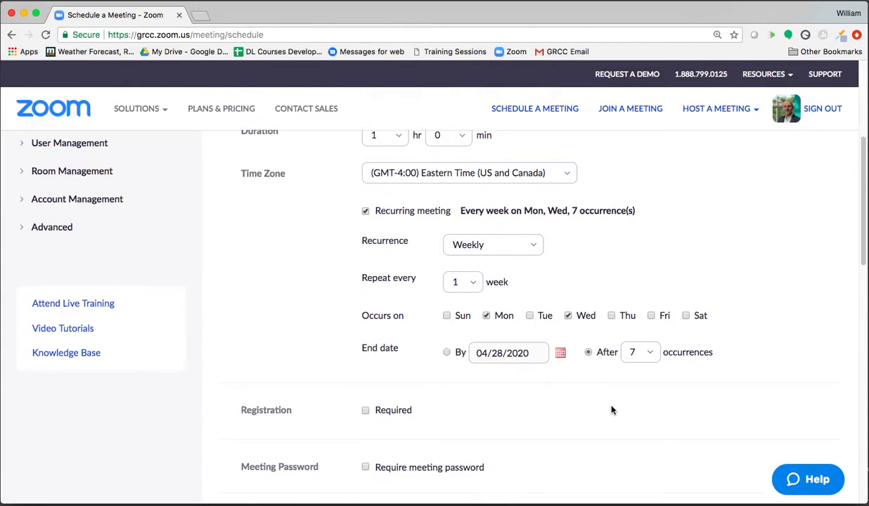
# - Examine the new meeting's registration, password, video, audio and meeting option settings
pyautogui.scroll(2, 617, 249)
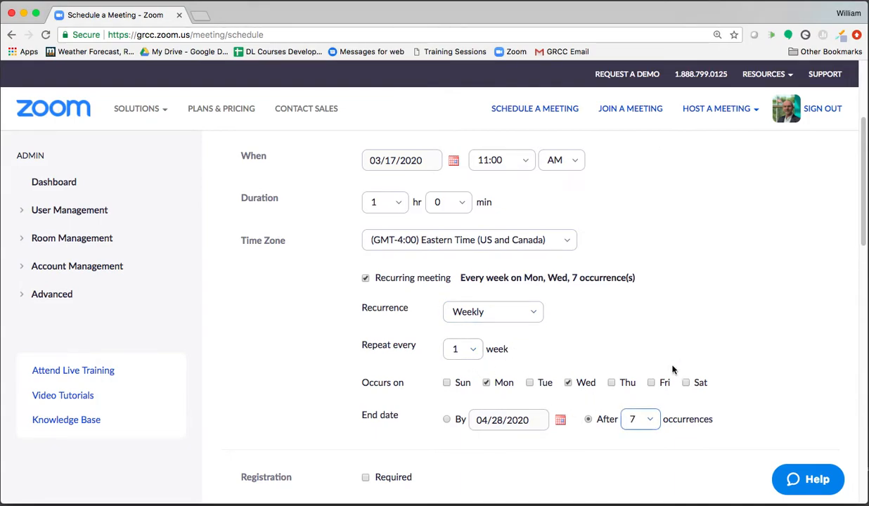
pyautogui.scroll(-2, 691, 331)
pyautogui.scroll(-6, 691, 331)
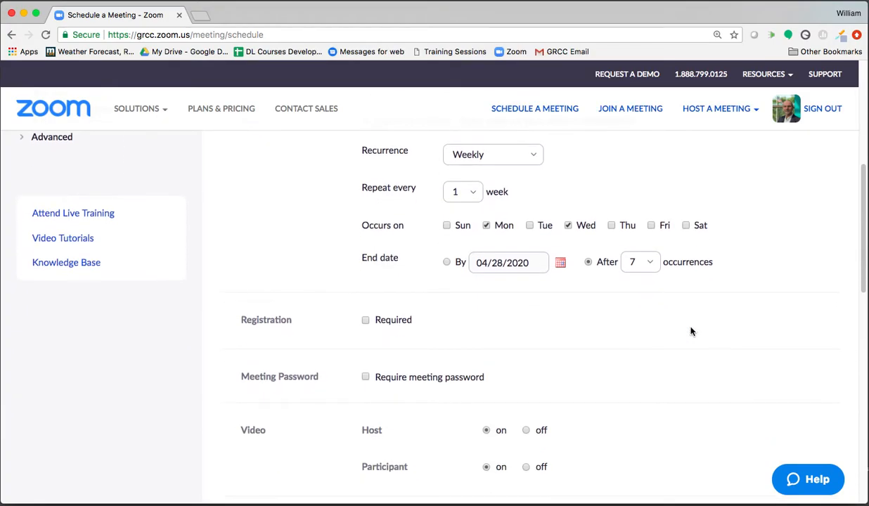
pyautogui.scroll(-2, 691, 331)
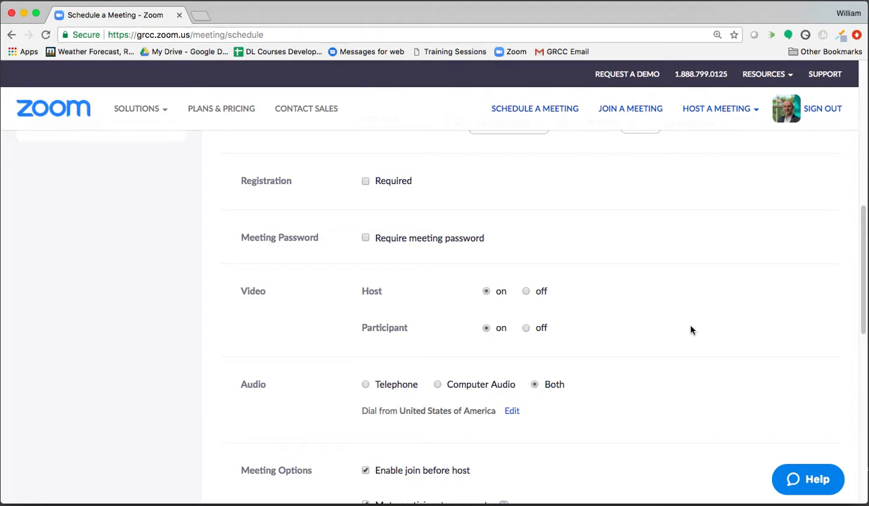
pyautogui.scroll(-1, 691, 330)
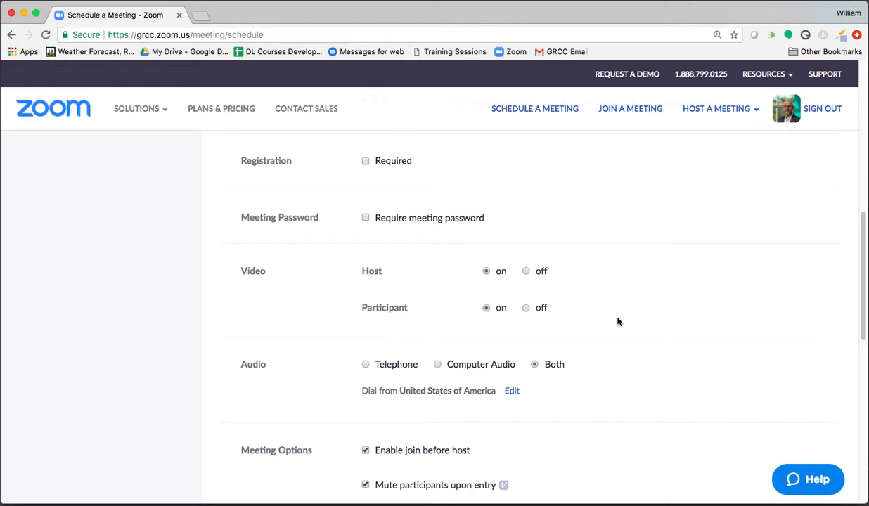
pyautogui.scroll(-1, 619, 319)
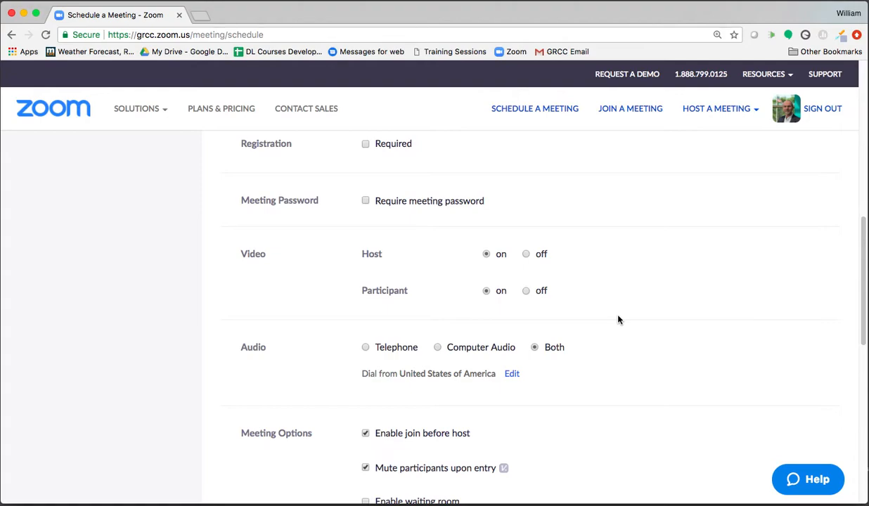
pyautogui.scroll(-3, 618, 320)
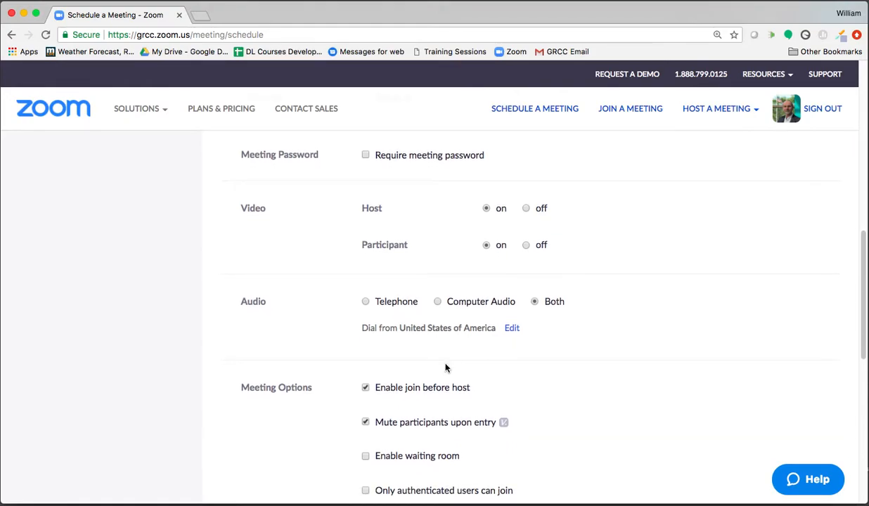
pyautogui.scroll(-5, 667, 362)
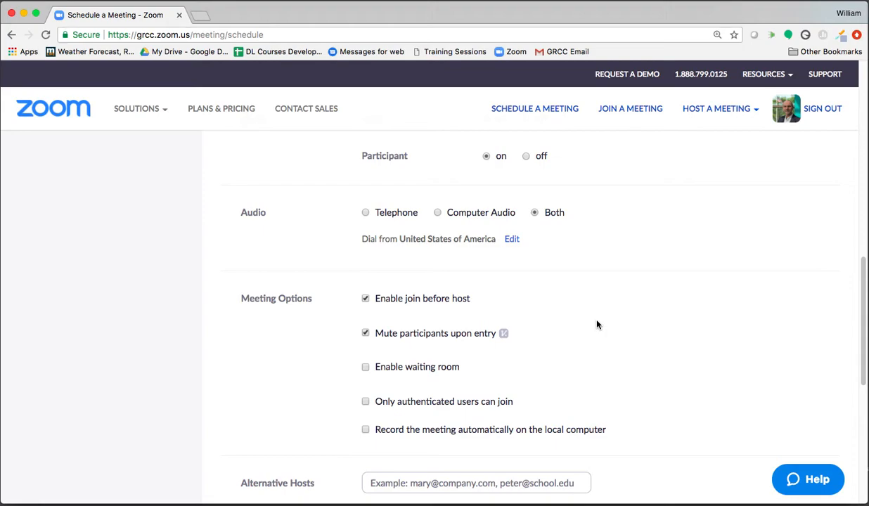
# - Toggle the waiting room and automatic local recording options on and back off for the new meeting
pyautogui.click(363, 369)
pyautogui.click(365, 370)
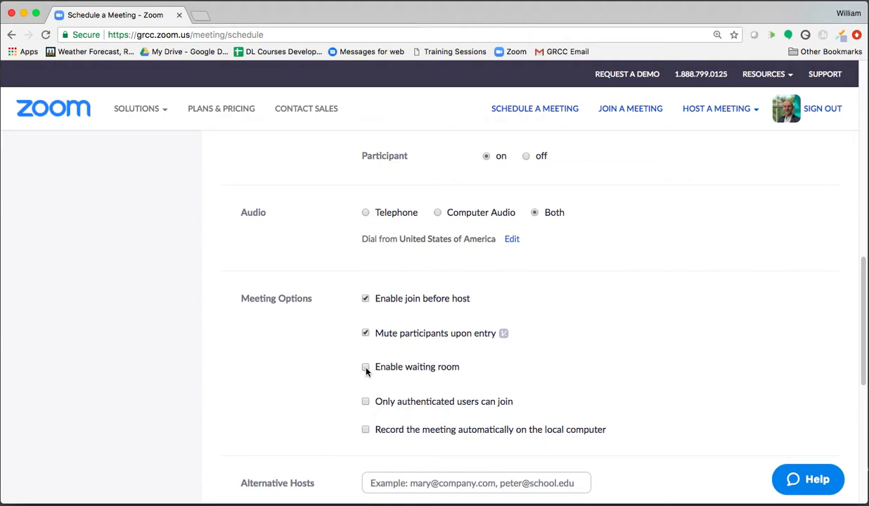
pyautogui.click(364, 430)
pyautogui.click(365, 430)
pyautogui.scroll(5, 627, 250)
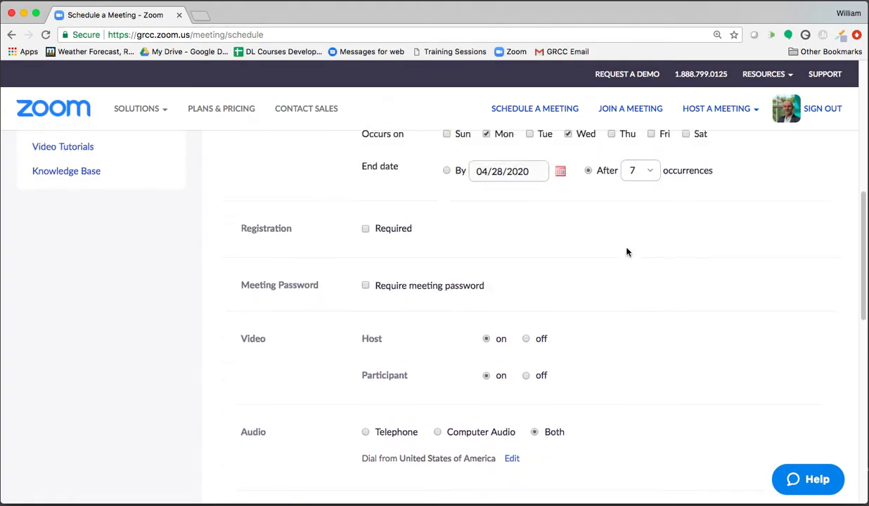
# - Leave the unsaved meeting form for the meetings list and examine the Personal Meeting Room's join link, video, audio and meeting options
pyautogui.scroll(5, 626, 251)
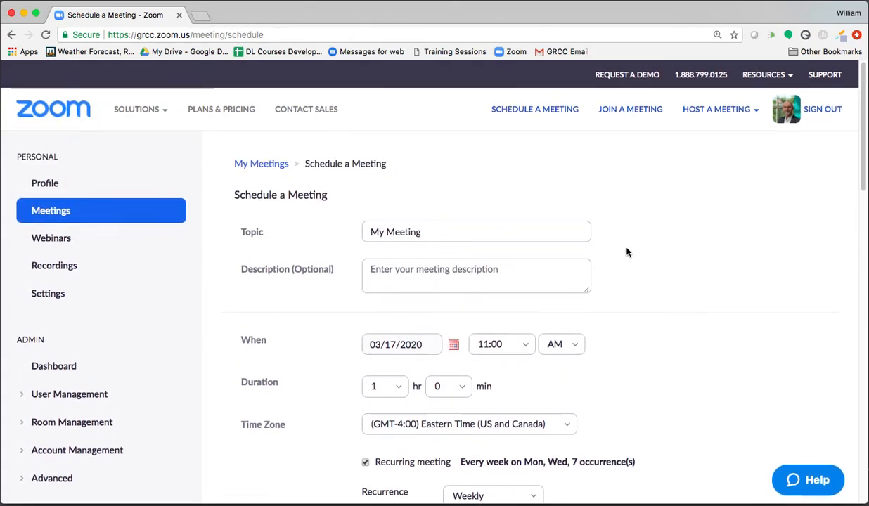
pyautogui.click(269, 167)
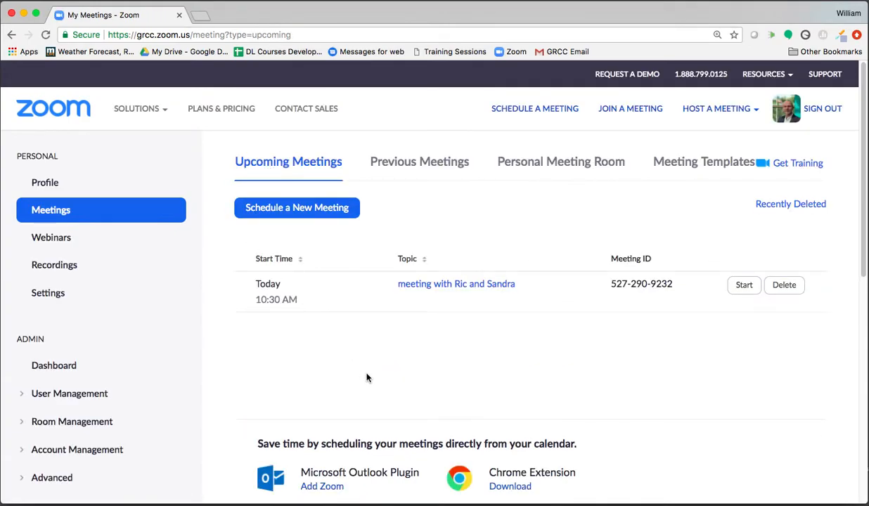
pyautogui.click(545, 165)
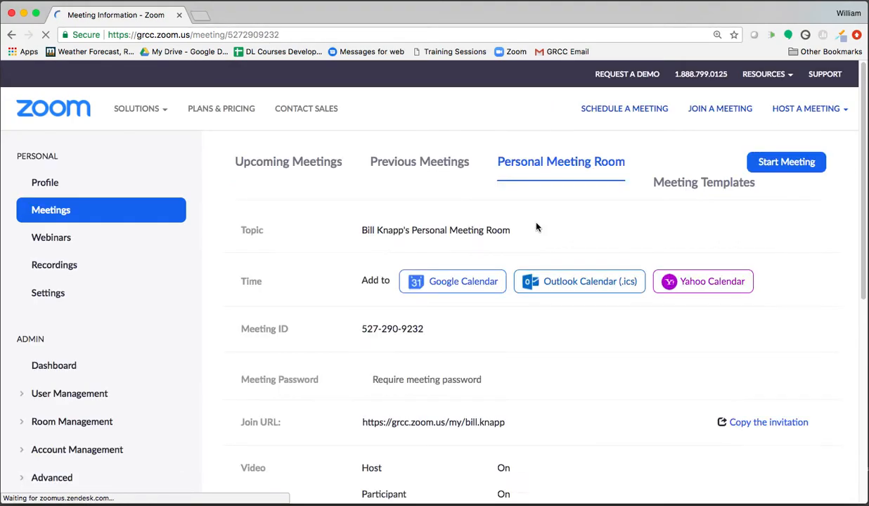
pyautogui.scroll(-3, 541, 372)
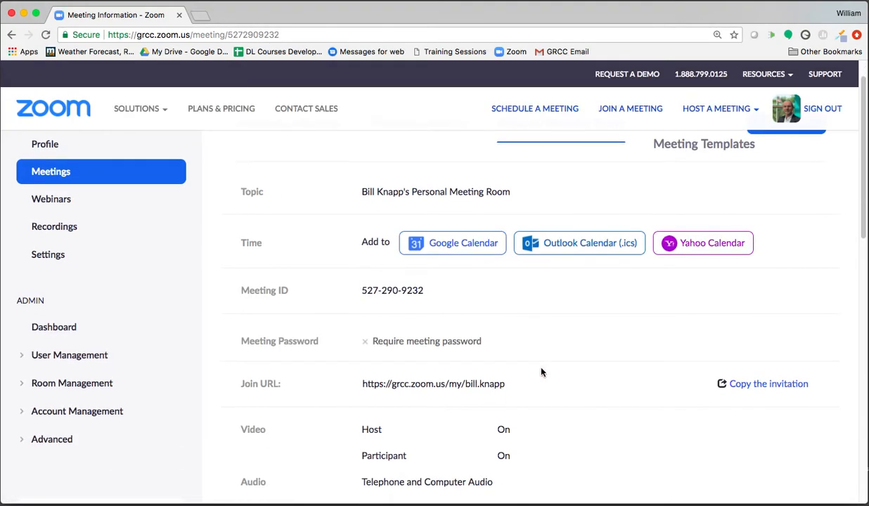
pyautogui.scroll(1, 541, 371)
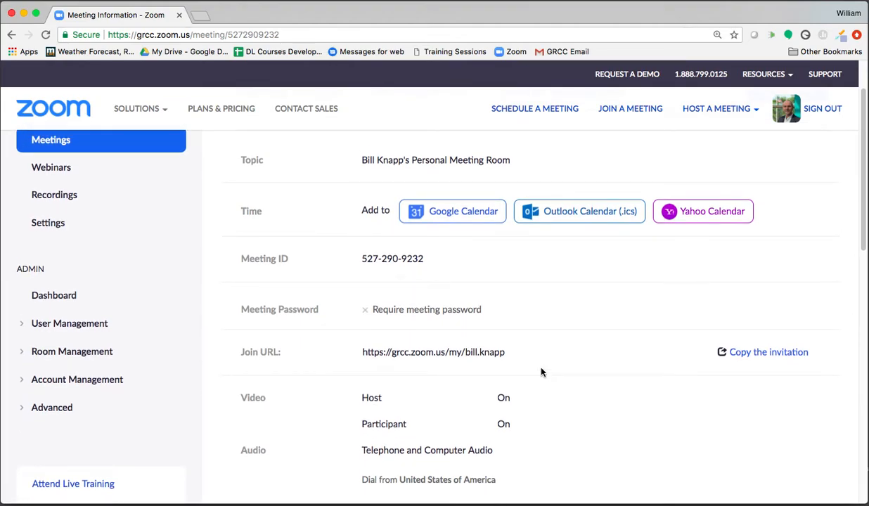
pyautogui.scroll(3, 542, 372)
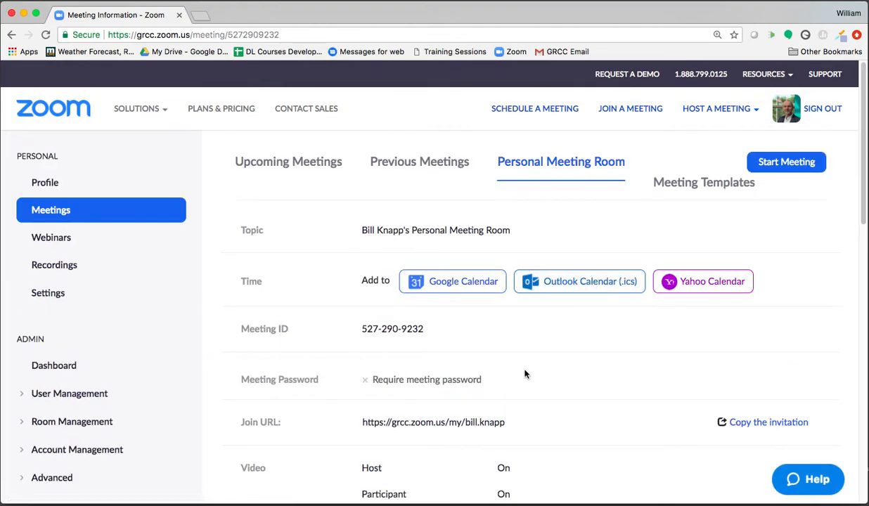
pyautogui.scroll(-8, 524, 374)
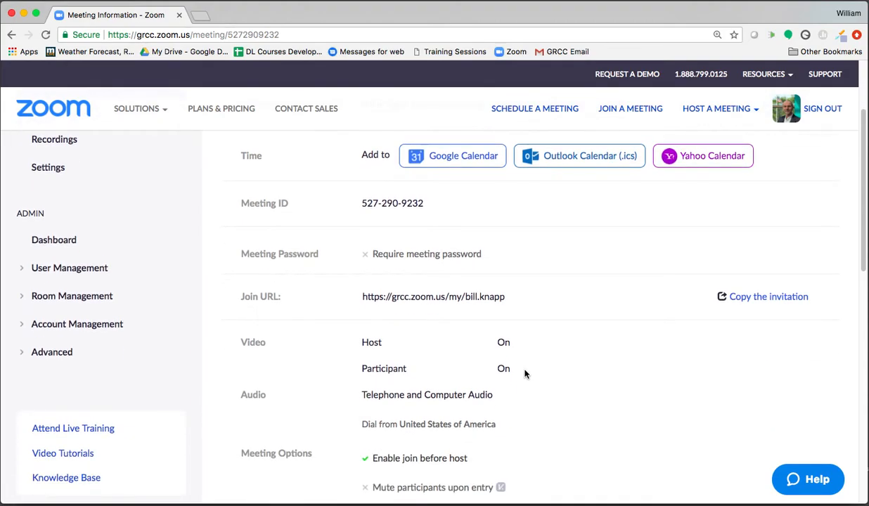
pyautogui.scroll(-4, 524, 374)
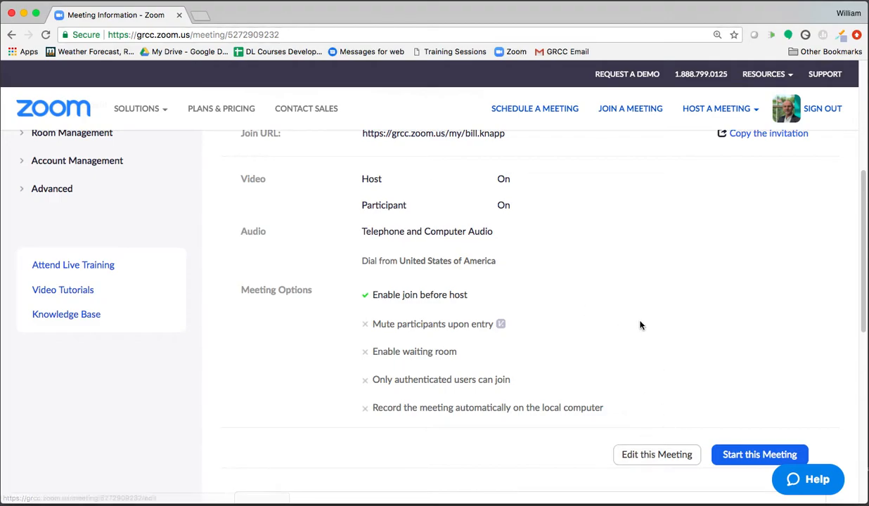
pyautogui.scroll(12, 640, 326)
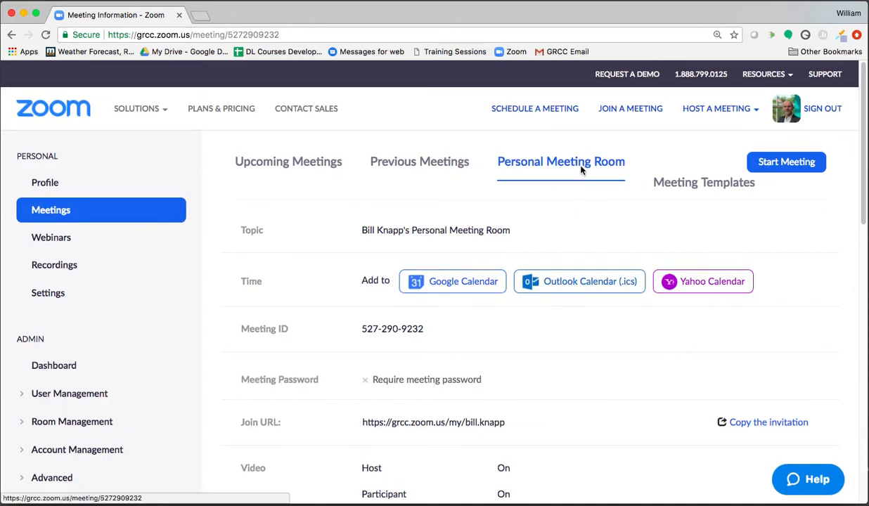
# - Examine the account's meeting settings, including host and participant video, audio type, join before host, Personal Meeting ID and password options
pyautogui.click(39, 295)
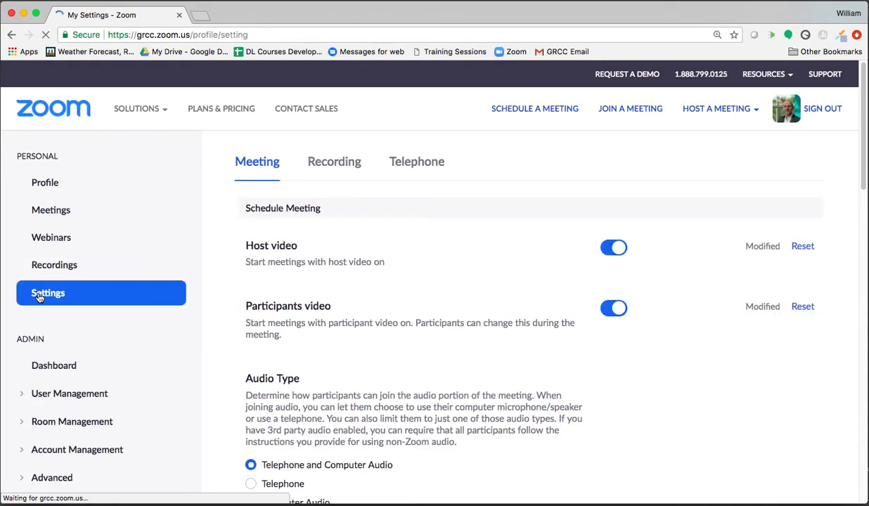
pyautogui.scroll(-2, 443, 318)
pyautogui.scroll(-2, 442, 319)
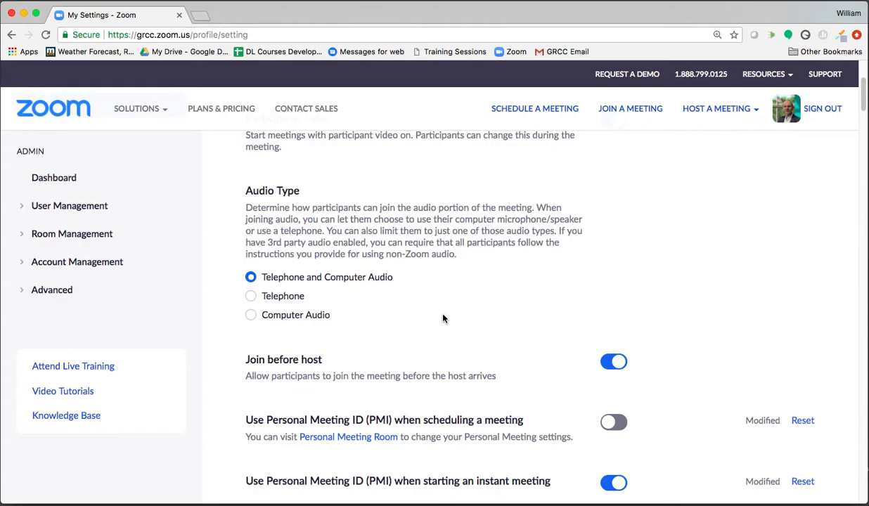
pyautogui.scroll(-3, 443, 319)
pyautogui.scroll(-4, 443, 315)
pyautogui.scroll(-3, 443, 315)
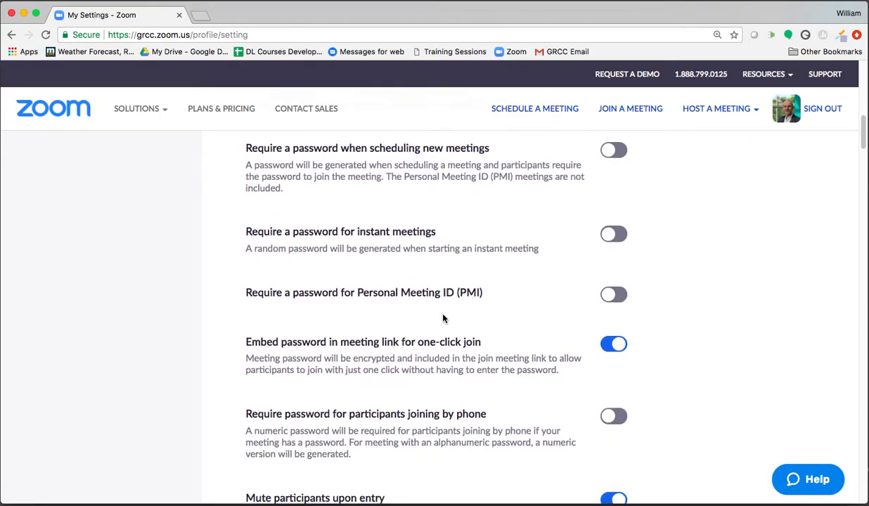
pyautogui.scroll(-1, 443, 318)
pyautogui.scroll(1, 443, 314)
pyautogui.scroll(5, 443, 315)
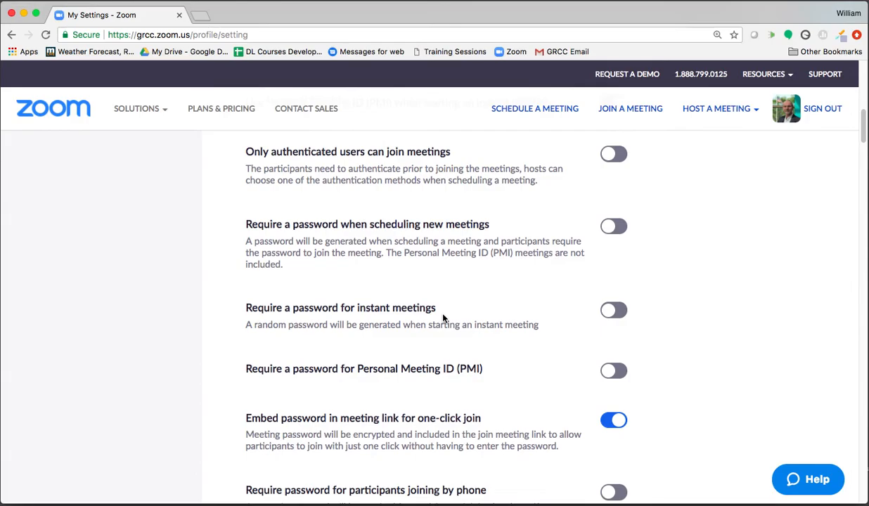
pyautogui.scroll(8, 443, 318)
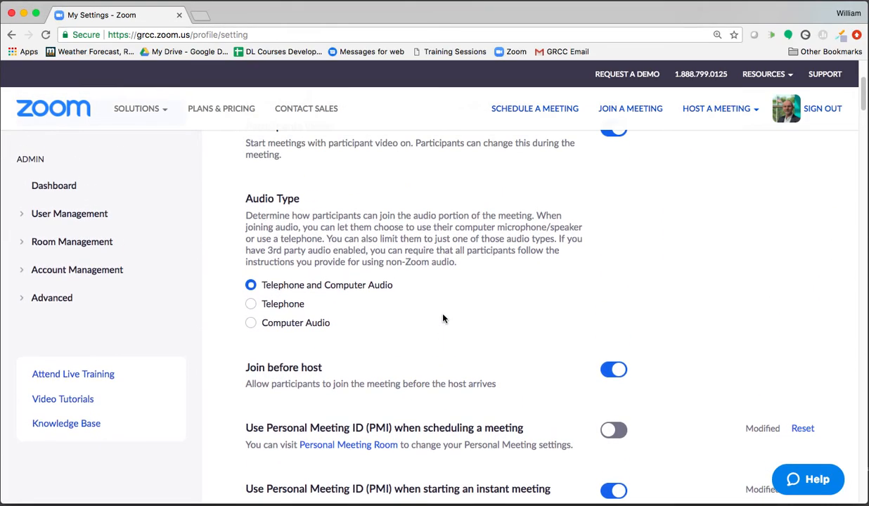
pyautogui.scroll(2, 443, 319)
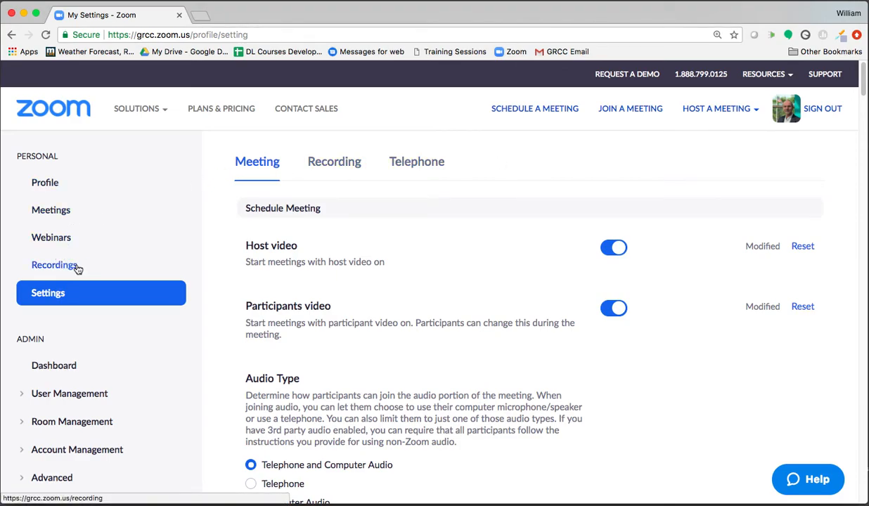
# - Open the cloud recordings, switch to the local recordings and review their start times and storage locations
pyautogui.click(54, 265)
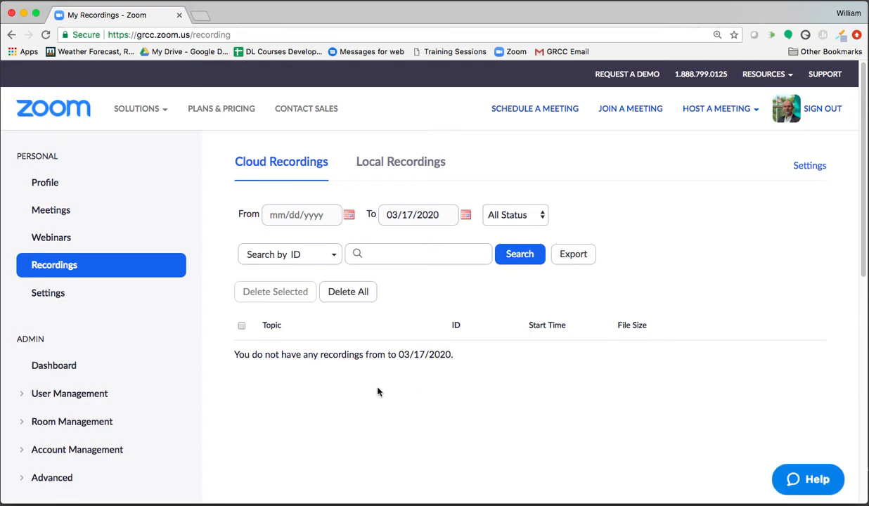
pyautogui.click(400, 161)
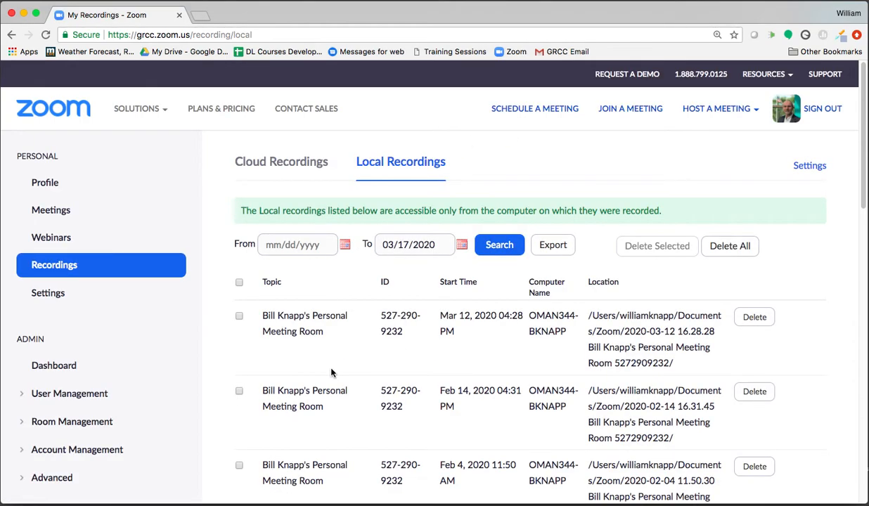
pyautogui.scroll(-2, 332, 373)
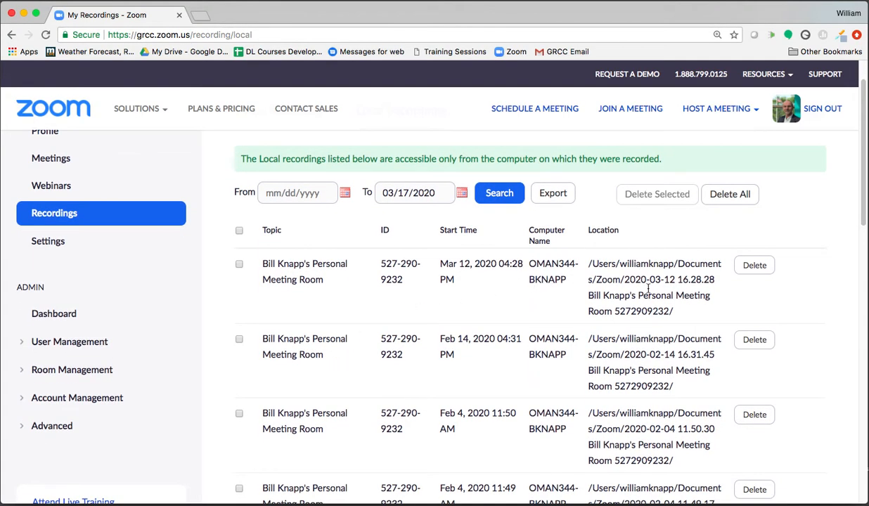
pyautogui.scroll(-1, 367, 389)
pyautogui.scroll(-6, 367, 390)
pyautogui.scroll(-8, 367, 390)
pyautogui.scroll(-1, 367, 390)
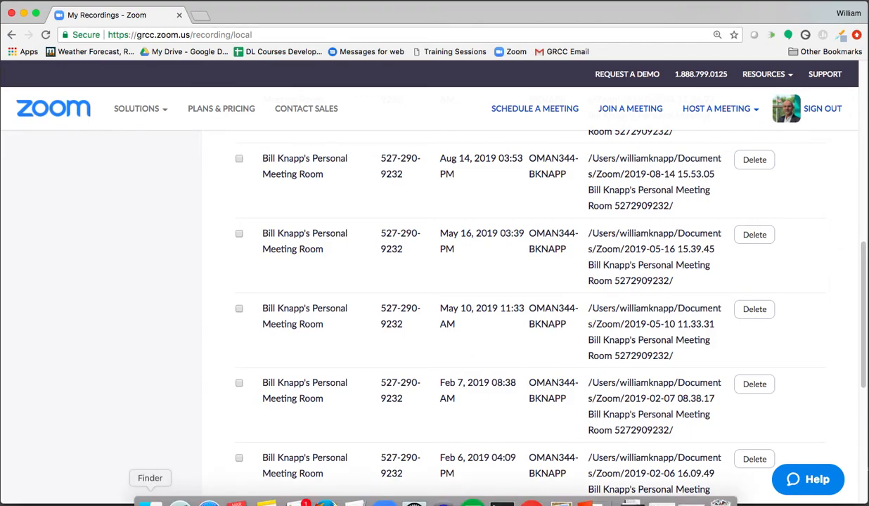
# - Switch to Finder and expand the Zoom folder inside Documents to view the local recording folders
pyautogui.click(150, 502)
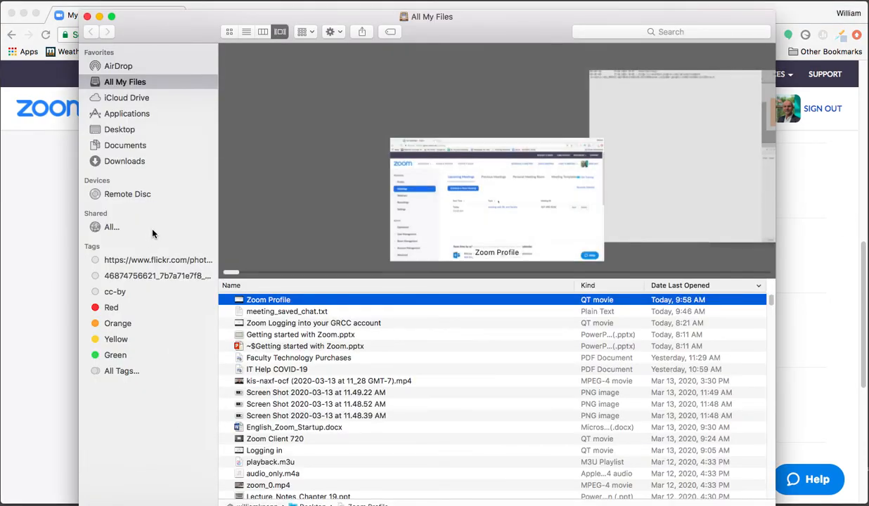
pyautogui.click(145, 147)
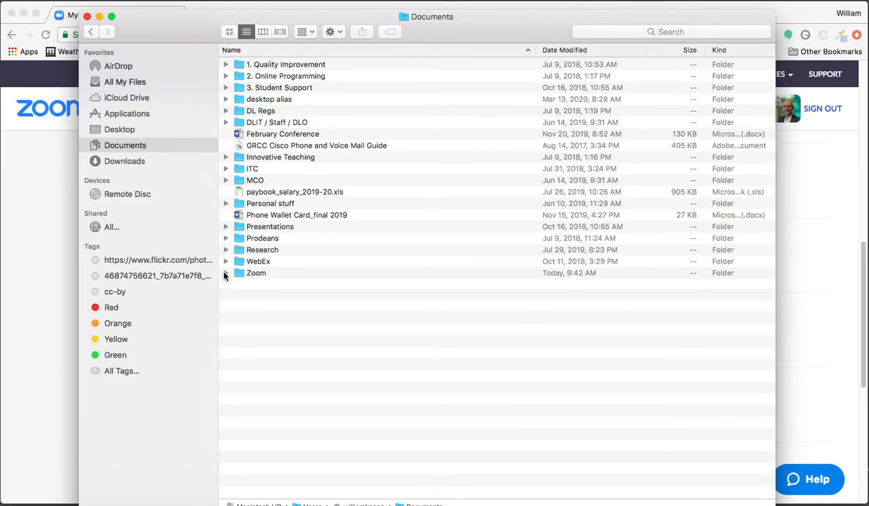
pyautogui.click(225, 274)
pyautogui.scroll(-5, 378, 246)
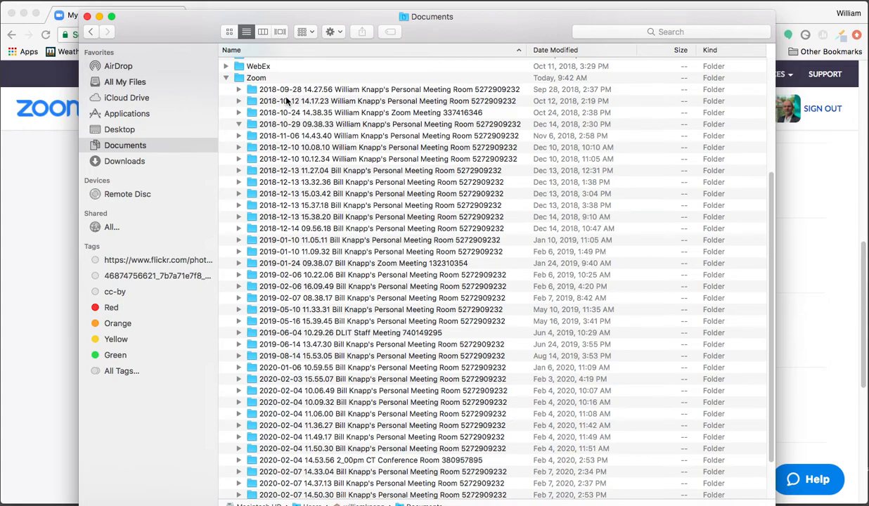
# - Expand the 2018-09-28 14.27.56 recording folder and look at its audio_only.m4a, playback.m3u and zoom_0.mp4 files
pyautogui.click(238, 90)
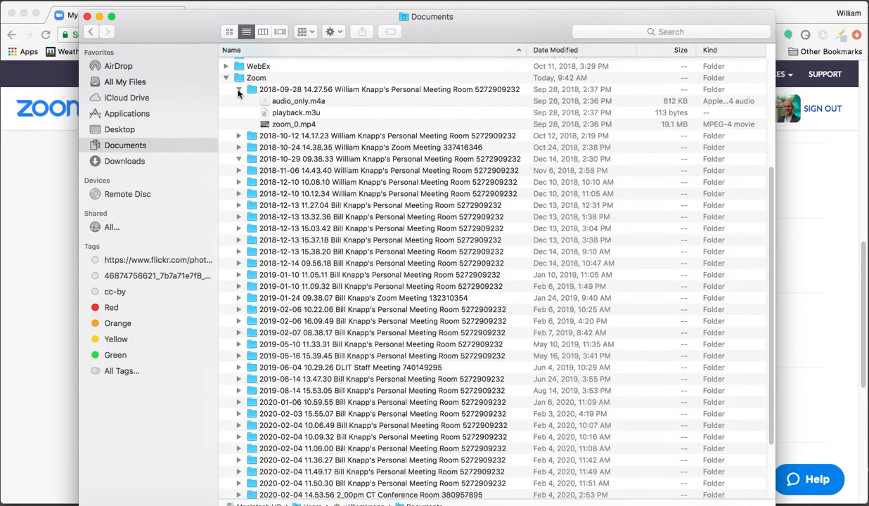
pyautogui.click(352, 102)
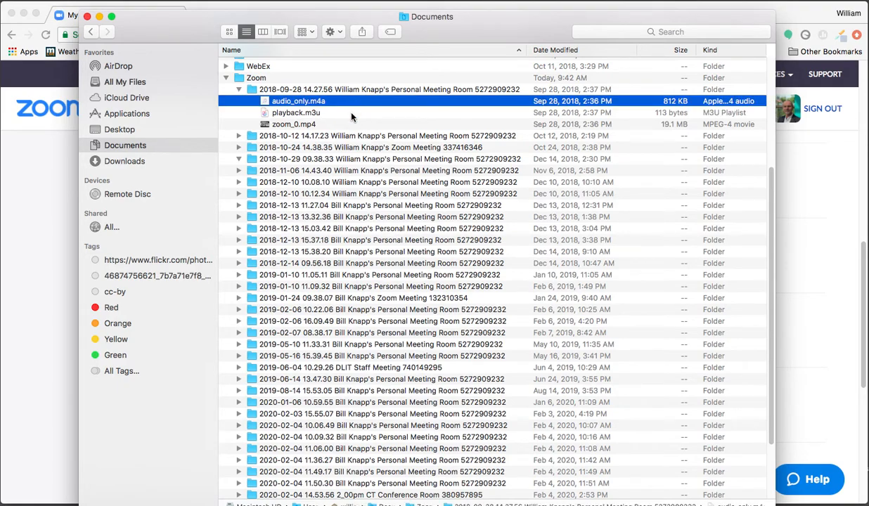
pyautogui.click(343, 113)
pyautogui.click(349, 125)
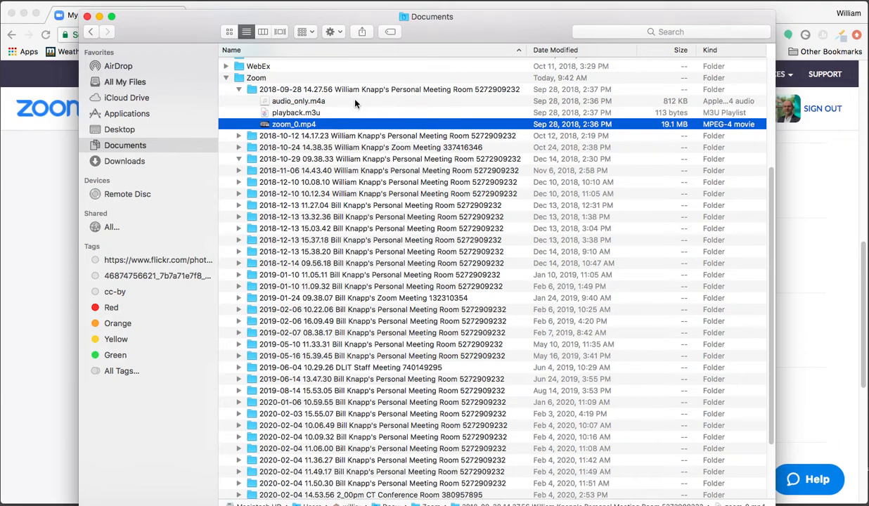
pyautogui.click(355, 102)
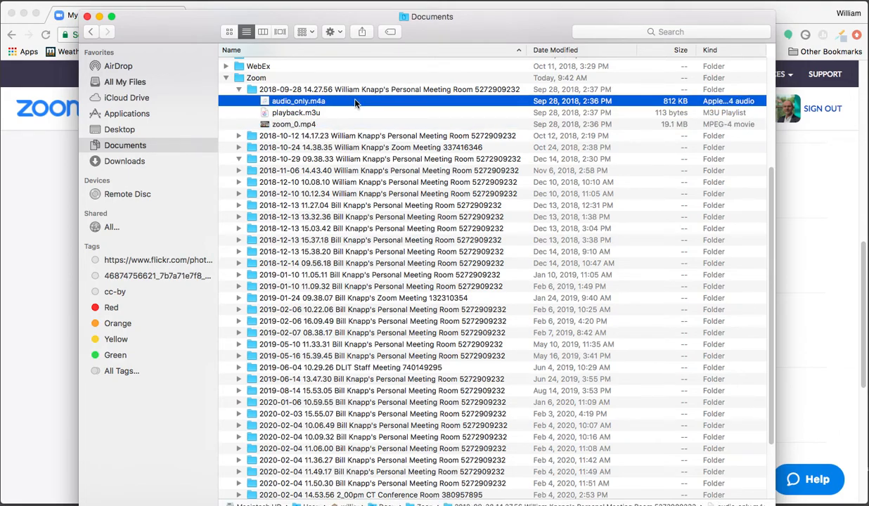
pyautogui.click(344, 124)
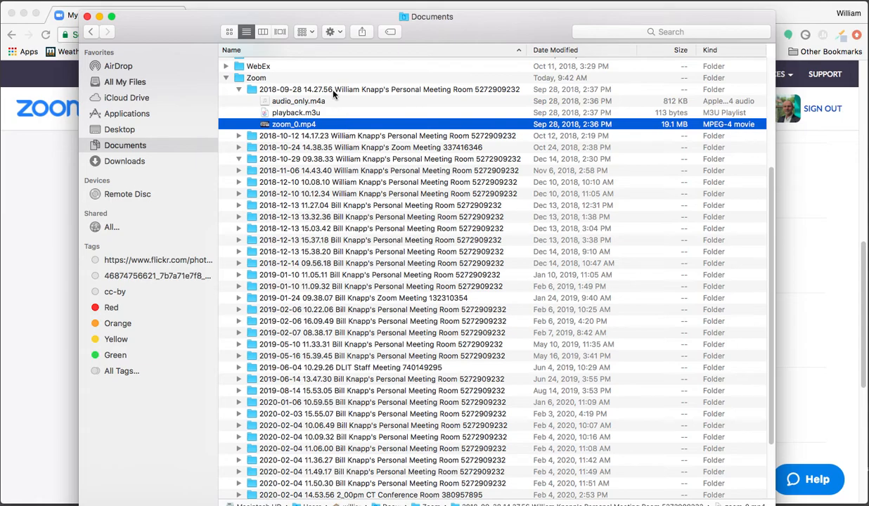
# - Close the Finder window and open the Zoom profile page from the local recordings
pyautogui.click(87, 17)
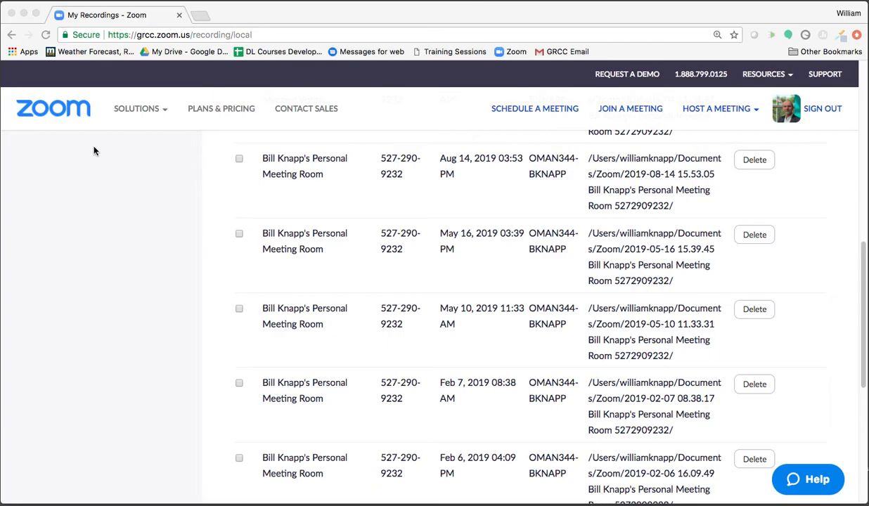
pyautogui.scroll(3, 127, 240)
pyautogui.scroll(10, 128, 240)
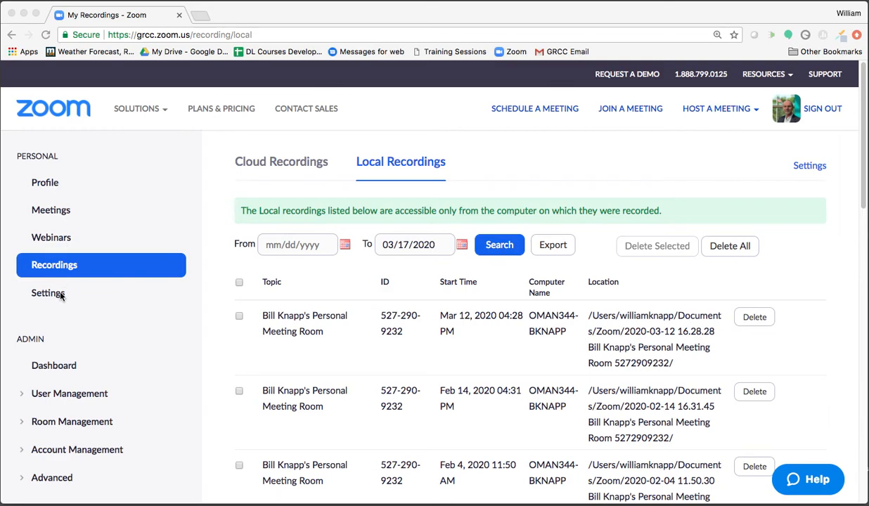
pyautogui.click(67, 182)
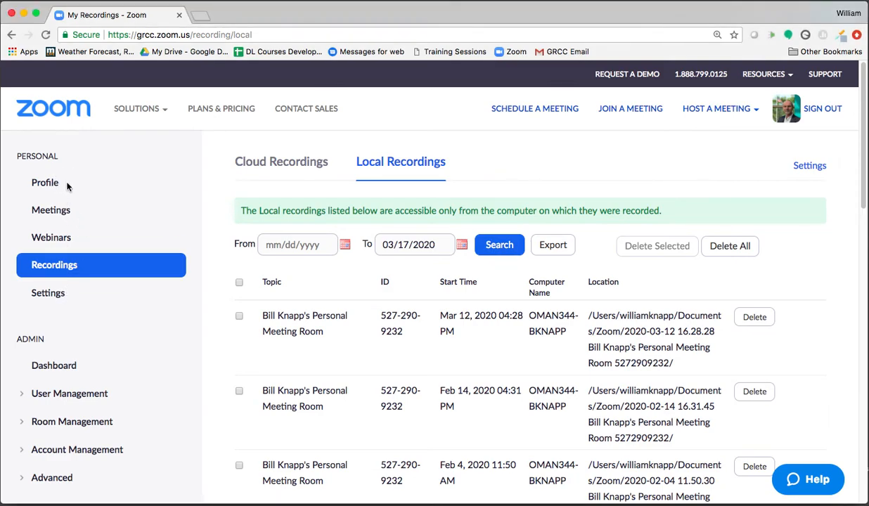
pyautogui.click(49, 183)
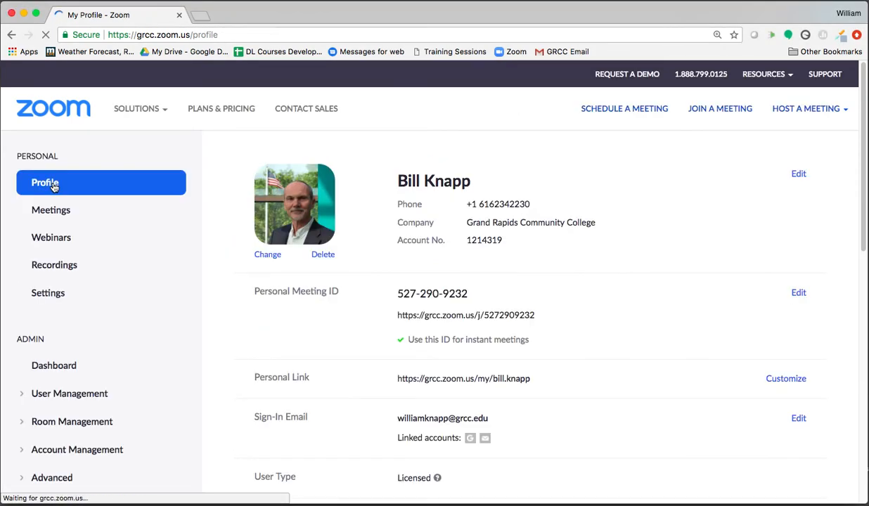